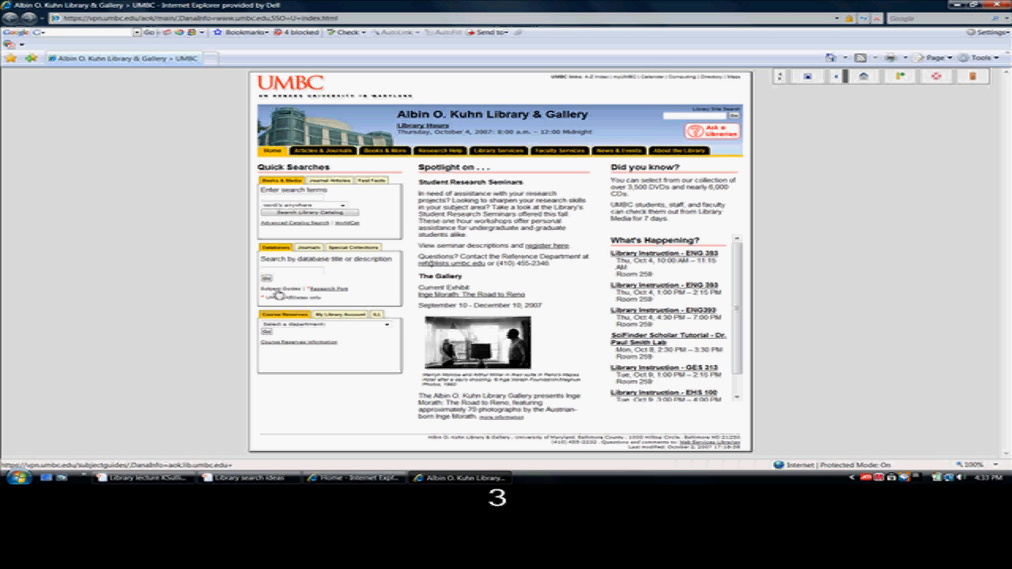
# Open the PsycINFO (Ebsco) database from the library's Social Work subject guide.
pyautogui.click(276, 291)
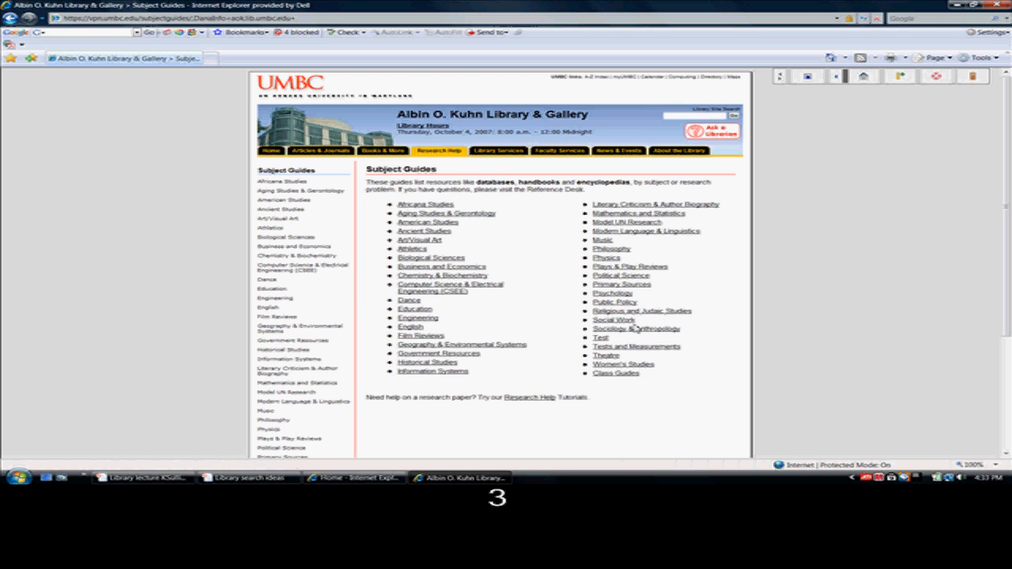
pyautogui.click(625, 321)
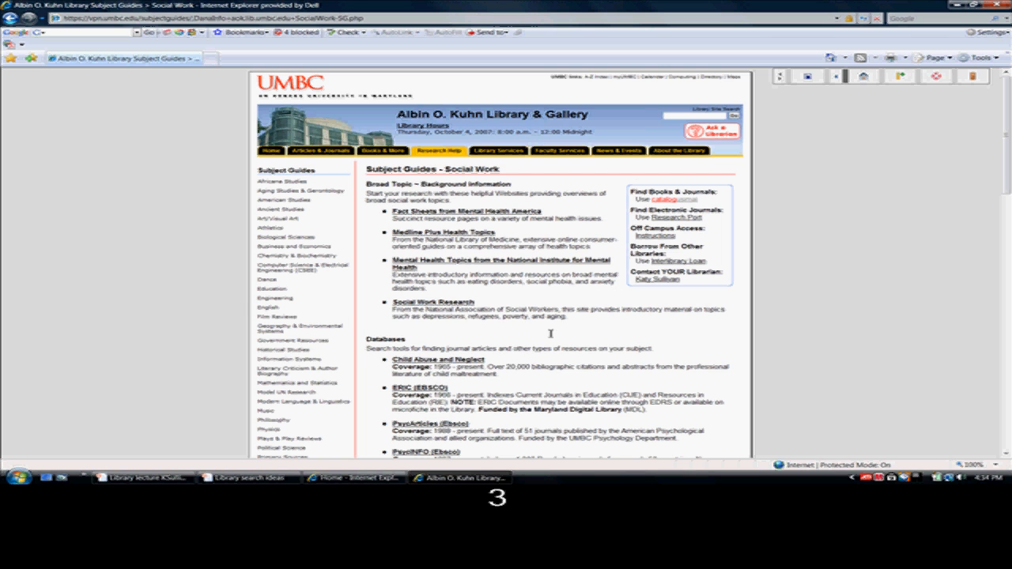
pyautogui.scroll(-5, 501, 282)
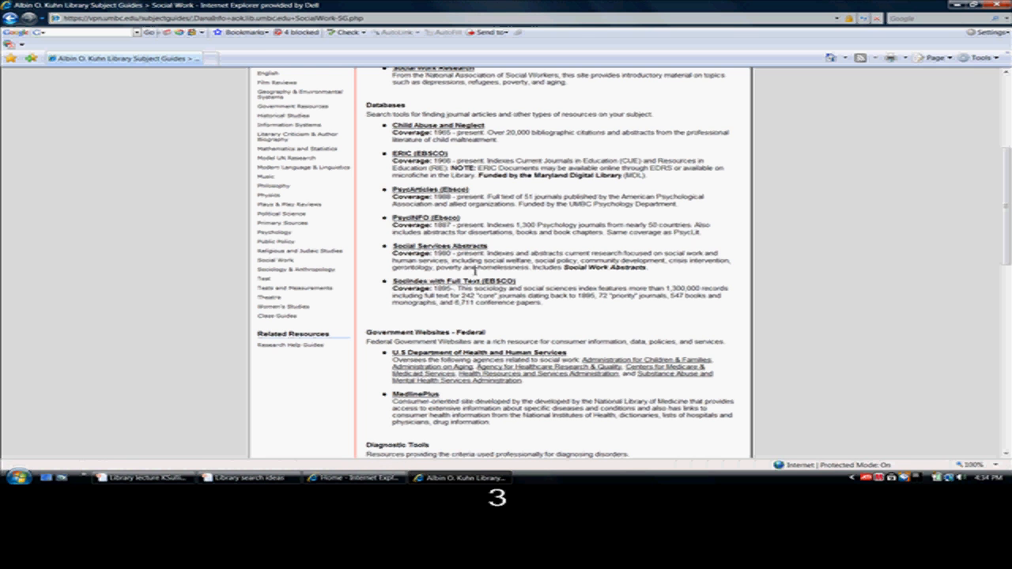
pyautogui.click(419, 221)
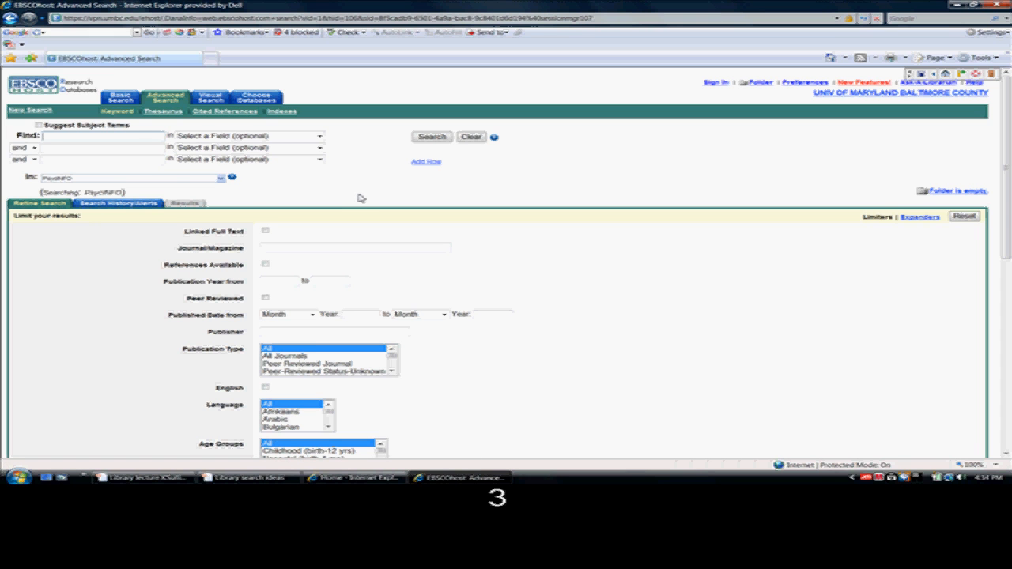
# Add Academic Search Premier and SocINDEX with Full Text to the databases being searched alongside PsycINFO.
pyautogui.click(222, 180)
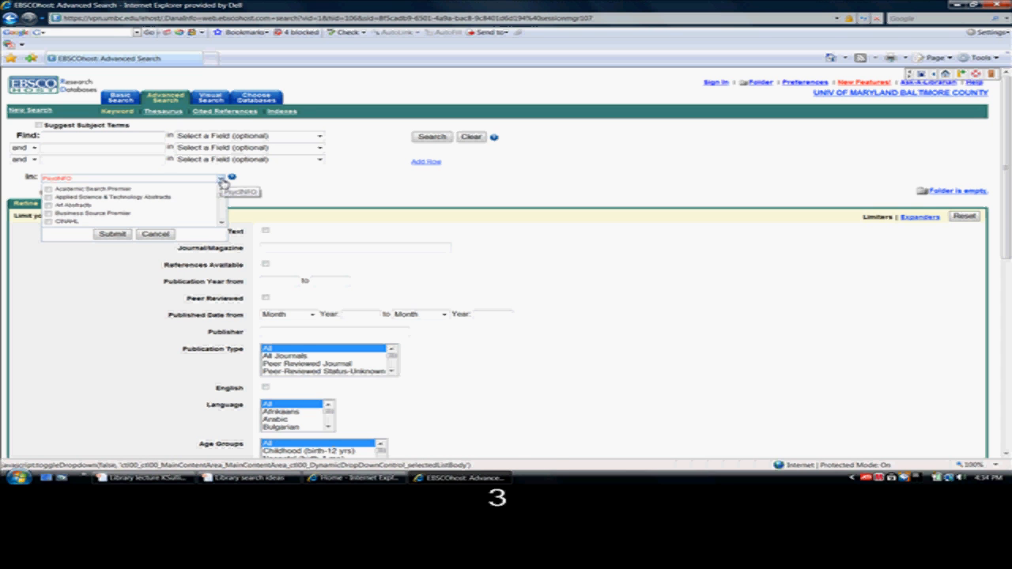
pyautogui.click(48, 190)
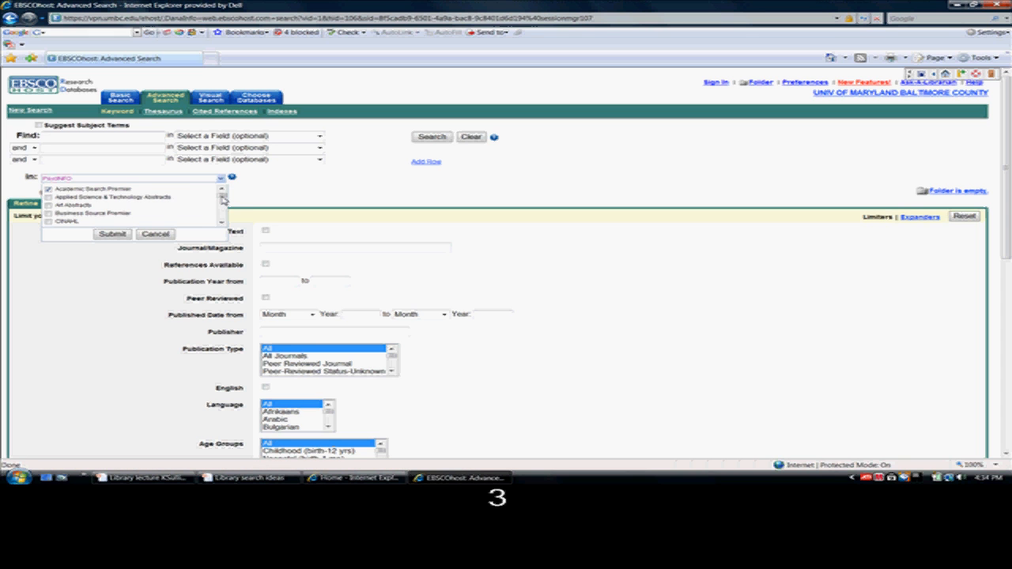
pyautogui.moveTo(223, 199); pyautogui.dragTo(225, 220)
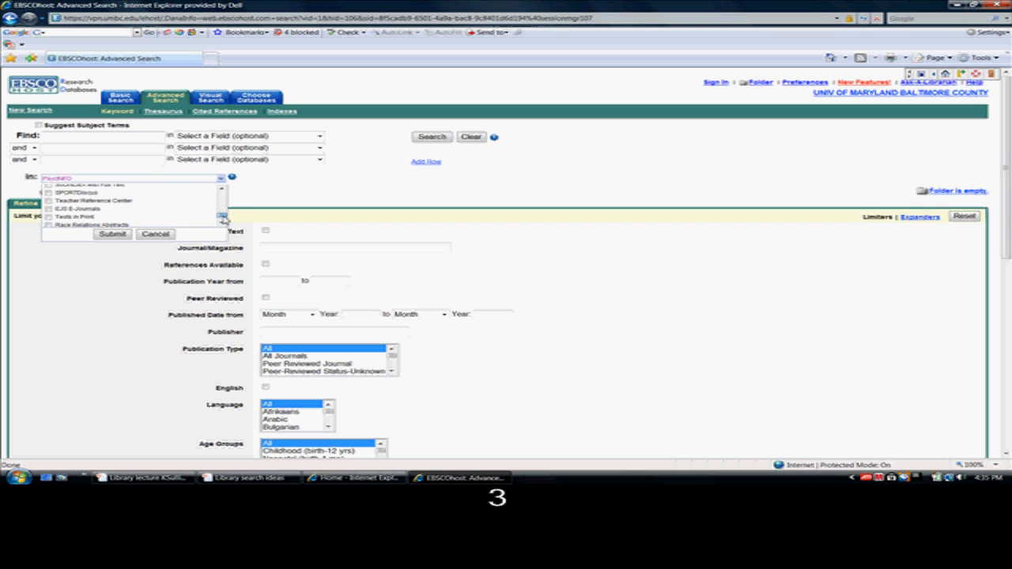
pyautogui.click(223, 190)
pyautogui.click(223, 190)
pyautogui.click(48, 194)
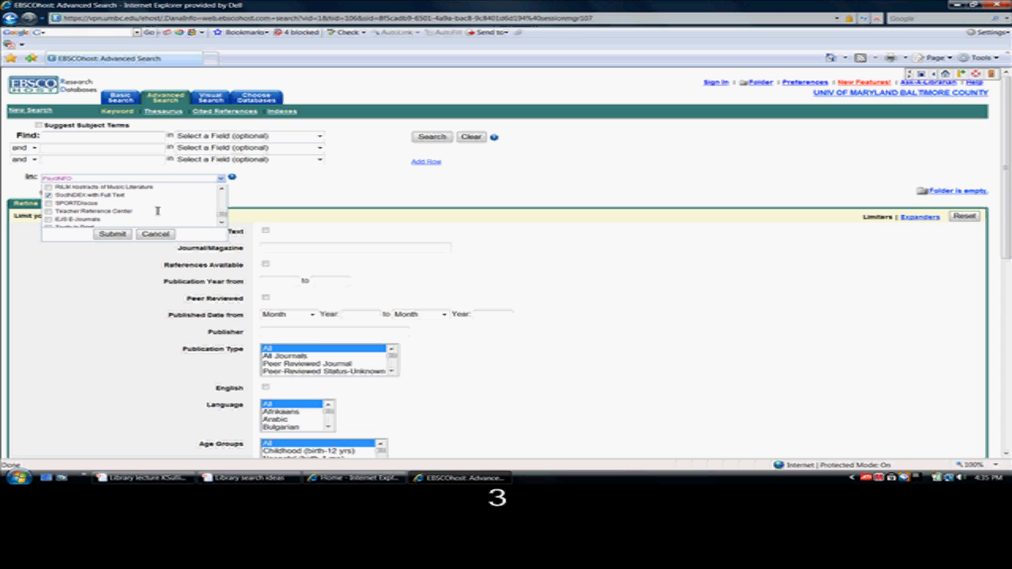
pyautogui.click(125, 235)
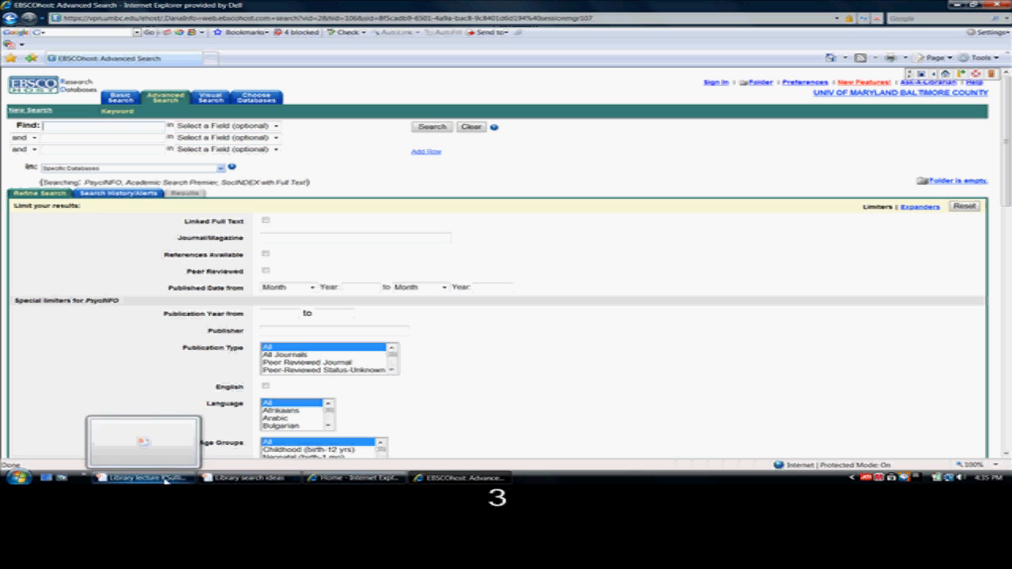
# Enter "after school activities", "teens" and "social development" as the three search terms combined with "and".
pyautogui.click(254, 480)
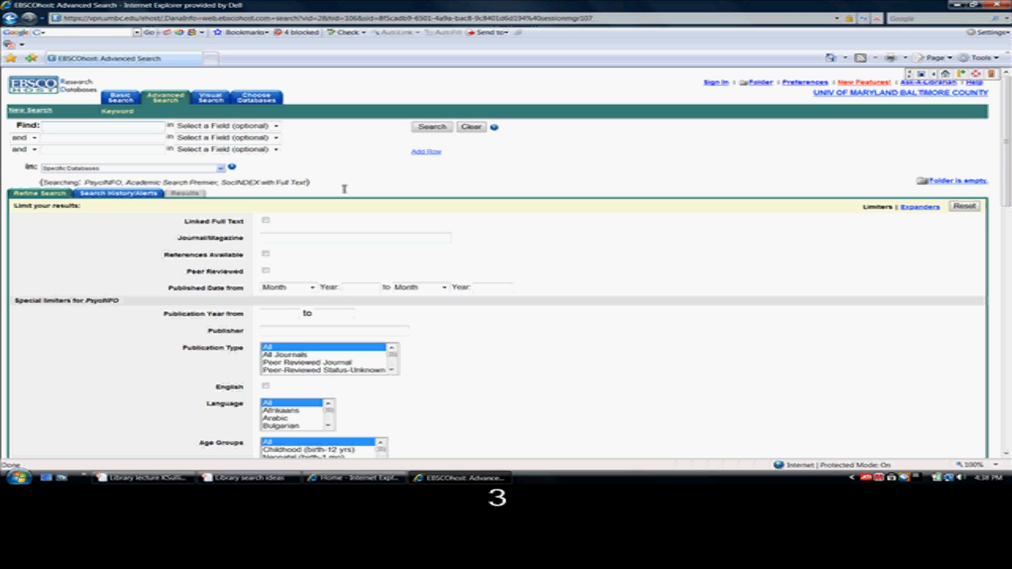
pyautogui.write('after school activities')
pyautogui.press('Tab')
pyautogui.press('Tab')
pyautogui.press('Tab')
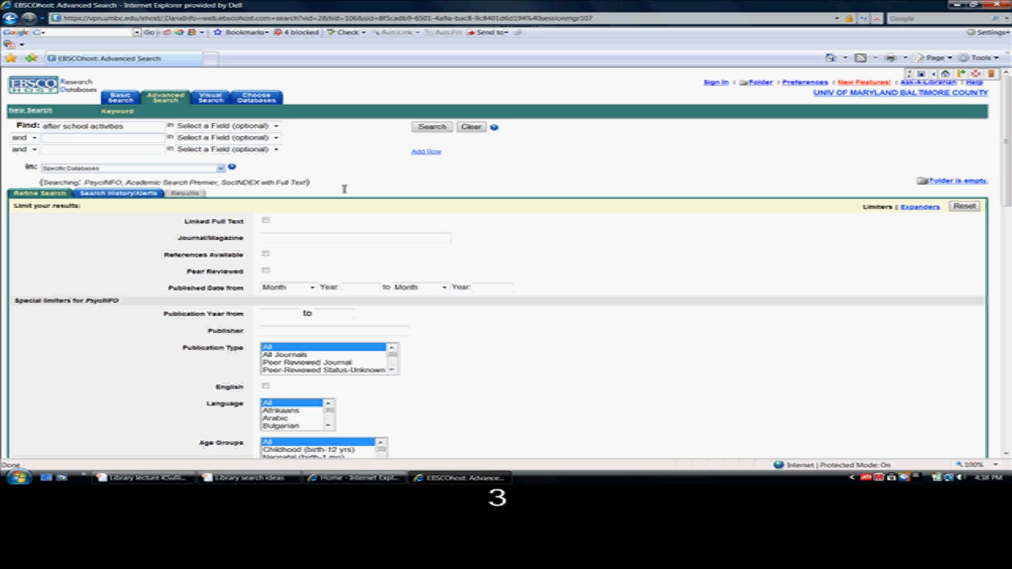
pyautogui.write('teens')
pyautogui.press('Tab')
pyautogui.press('Tab')
pyautogui.press('Tab')
pyautogui.write('social de')
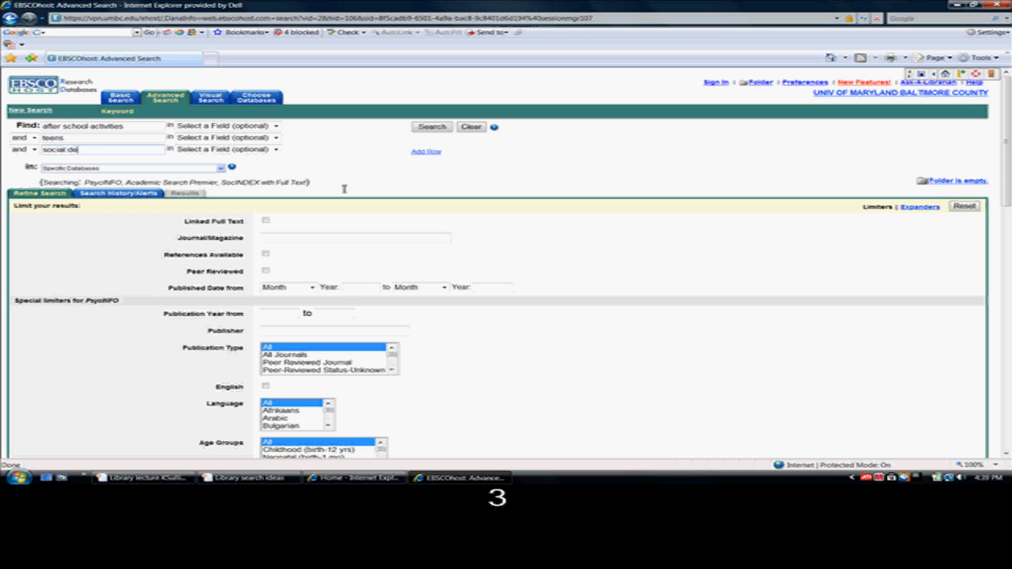
pyautogui.write('velopment')
# Keep the first term's search field unspecified and limit the results to peer-reviewed publications.
pyautogui.click(277, 129)
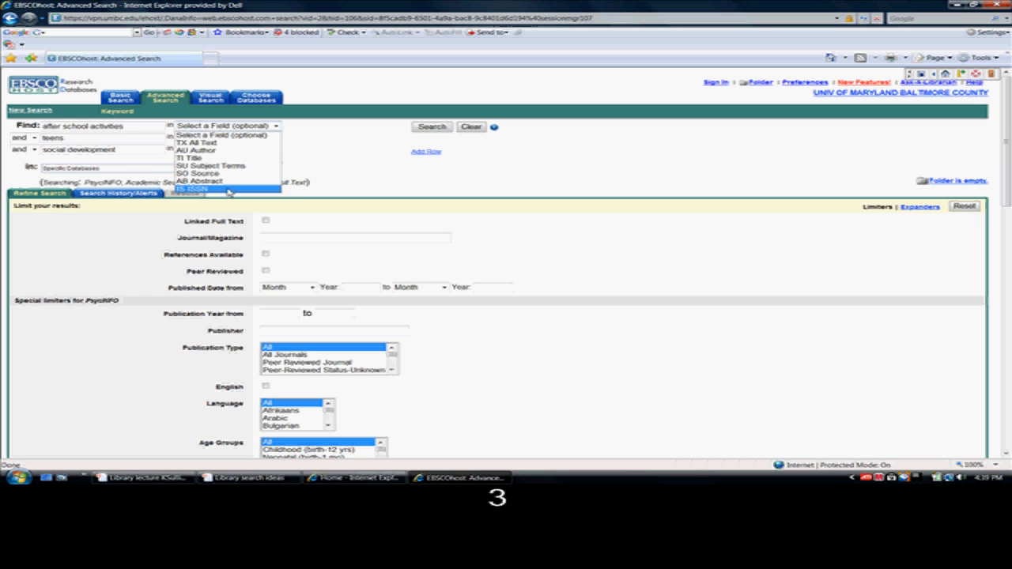
pyautogui.click(261, 135)
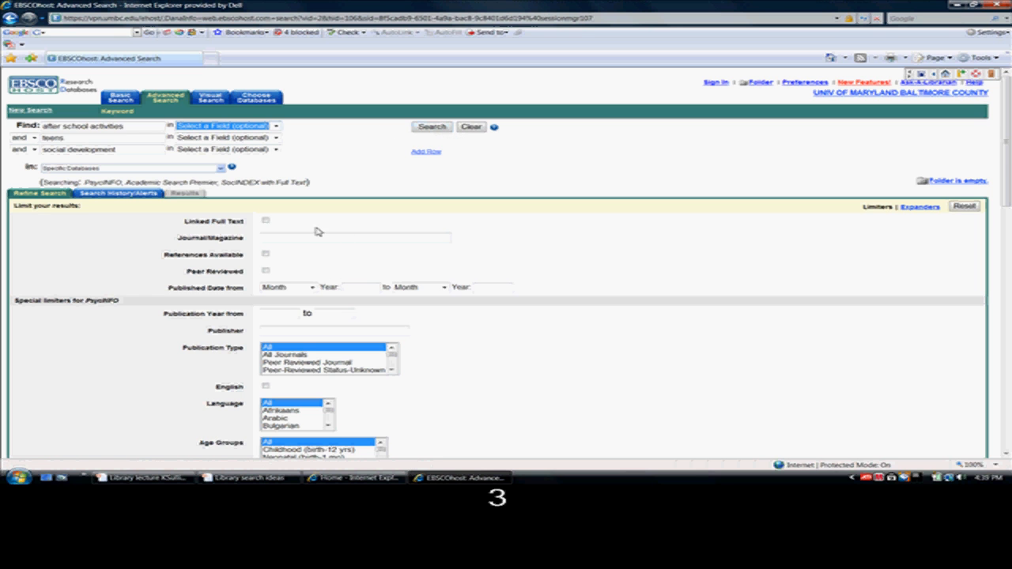
pyautogui.click(266, 271)
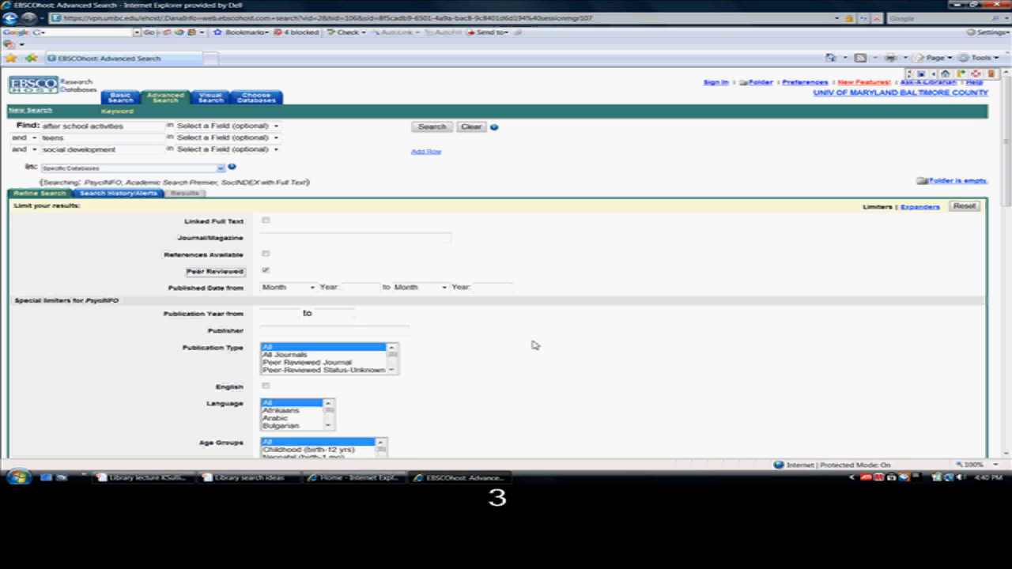
# Examine the special limiters for each database and the search expanders, and run the search.
pyautogui.scroll(-3, 534, 344)
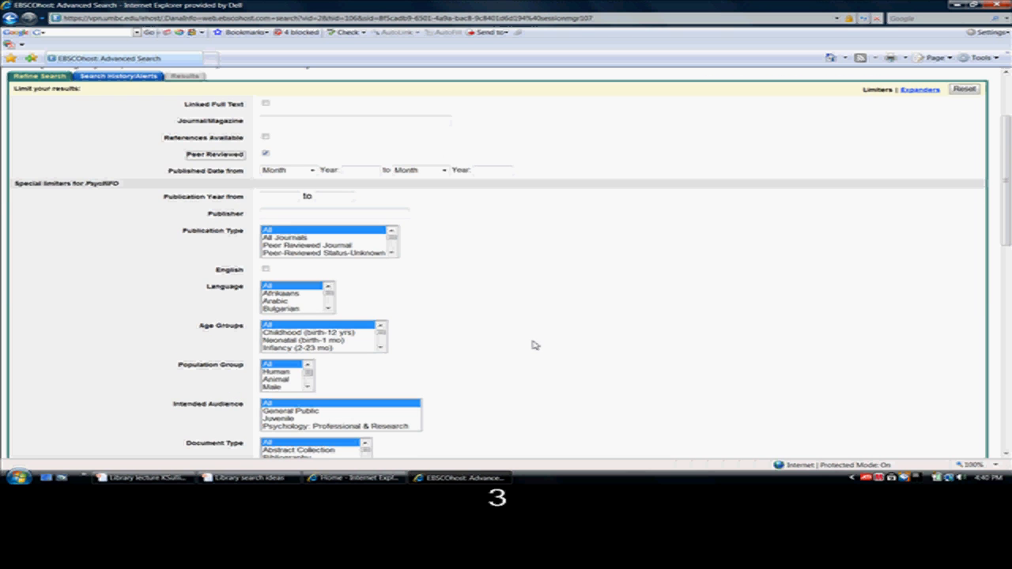
pyautogui.scroll(-4, 534, 345)
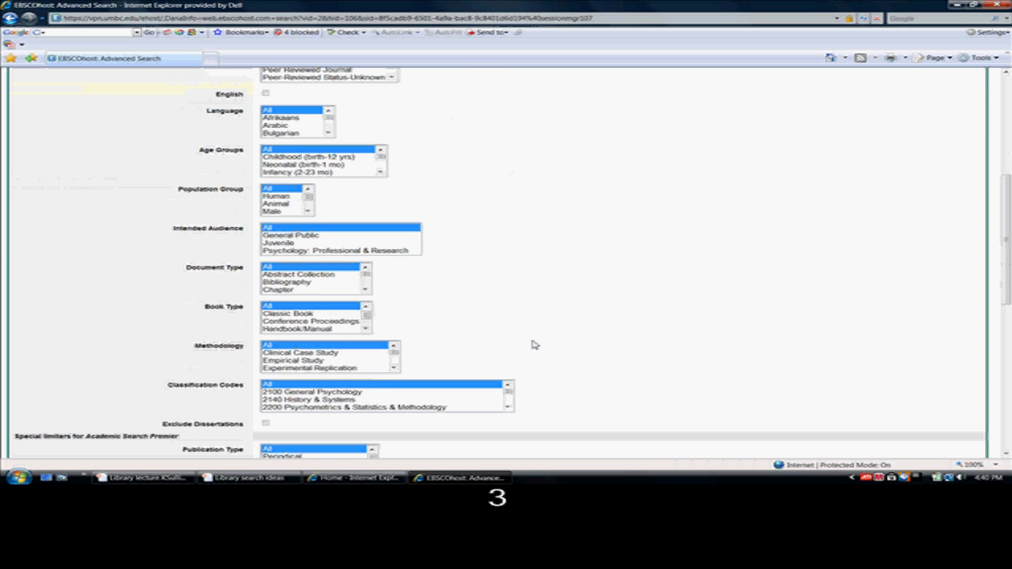
pyautogui.scroll(-4, 535, 345)
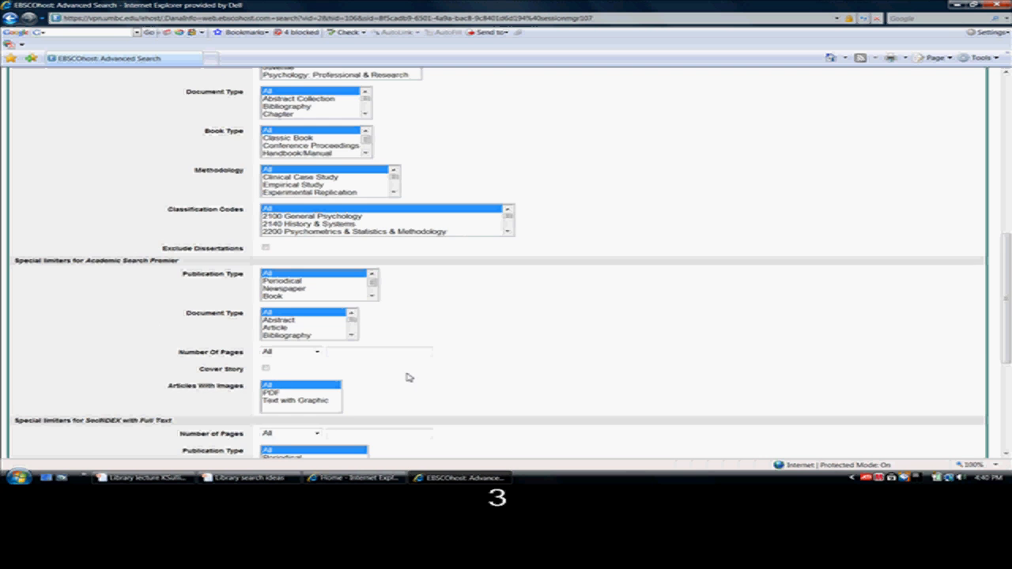
pyautogui.scroll(-1, 408, 376)
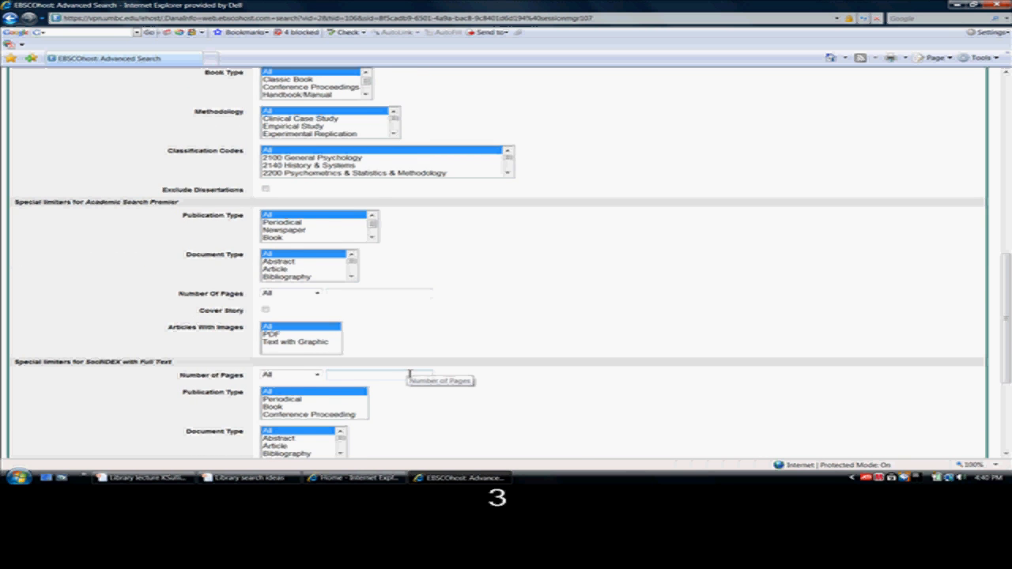
pyautogui.scroll(-4, 409, 375)
pyautogui.scroll(10, 456, 288)
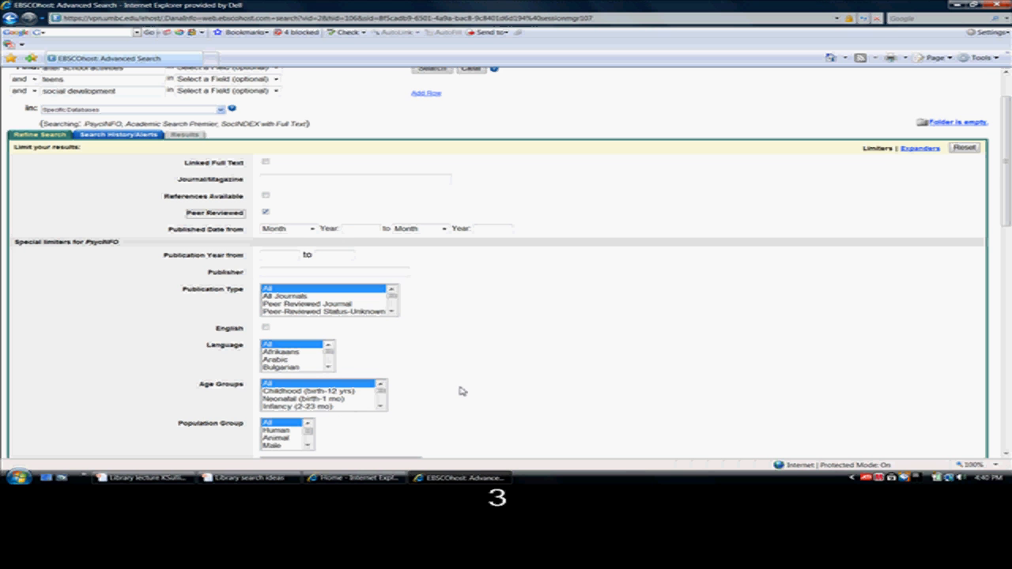
pyautogui.scroll(-8, 461, 390)
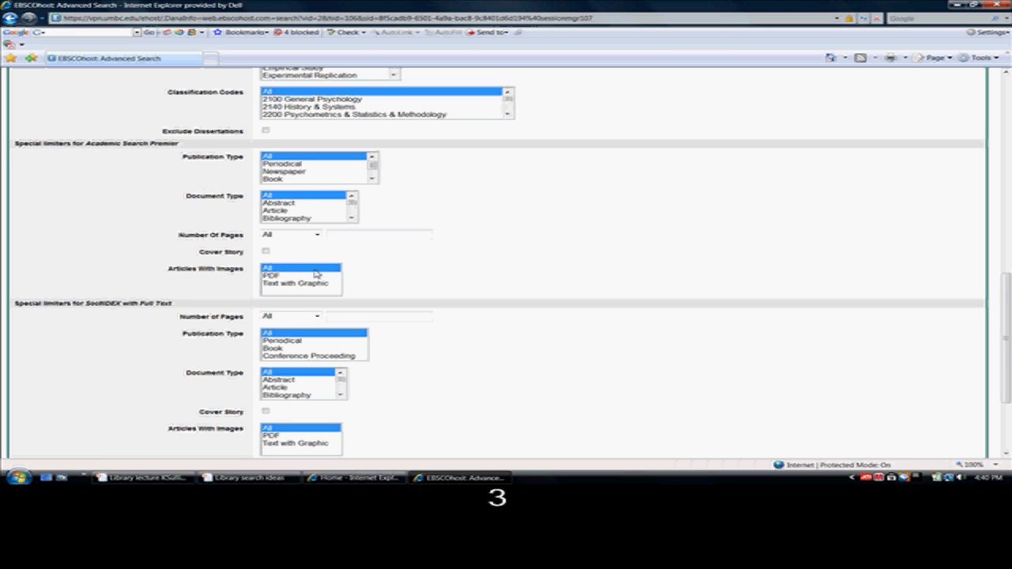
pyautogui.scroll(-3, 343, 320)
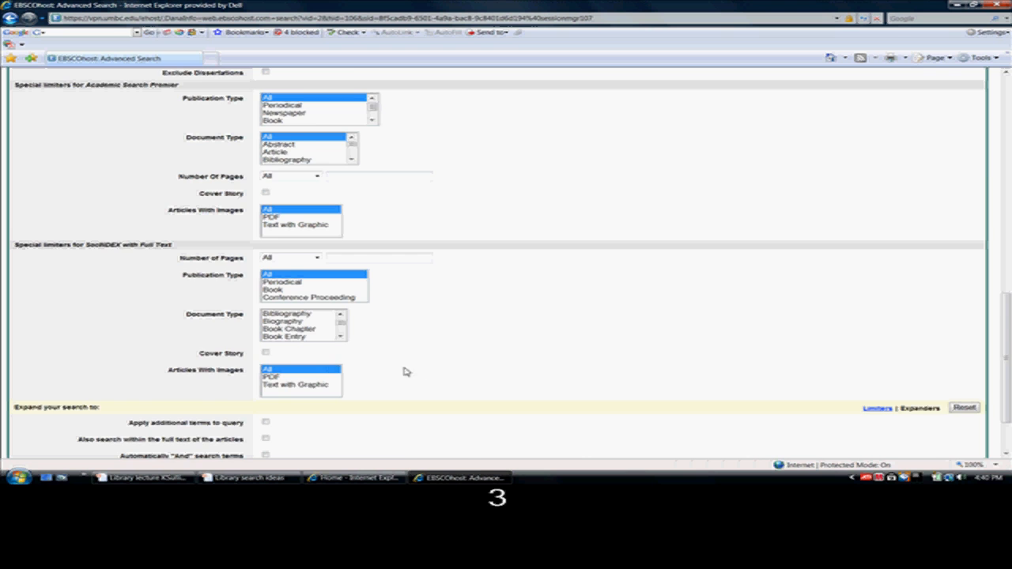
pyautogui.scroll(-3, 447, 375)
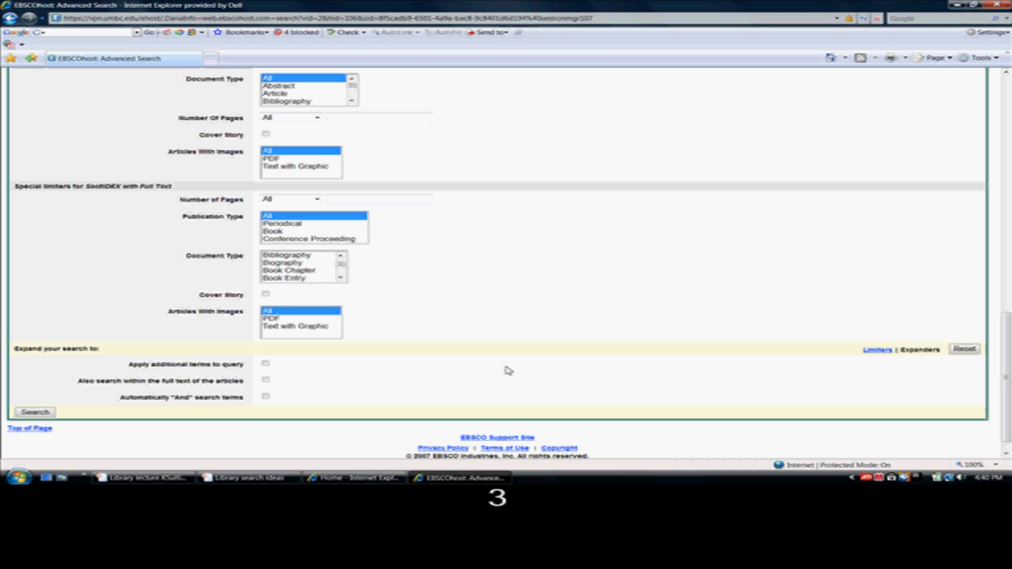
pyautogui.scroll(15, 508, 370)
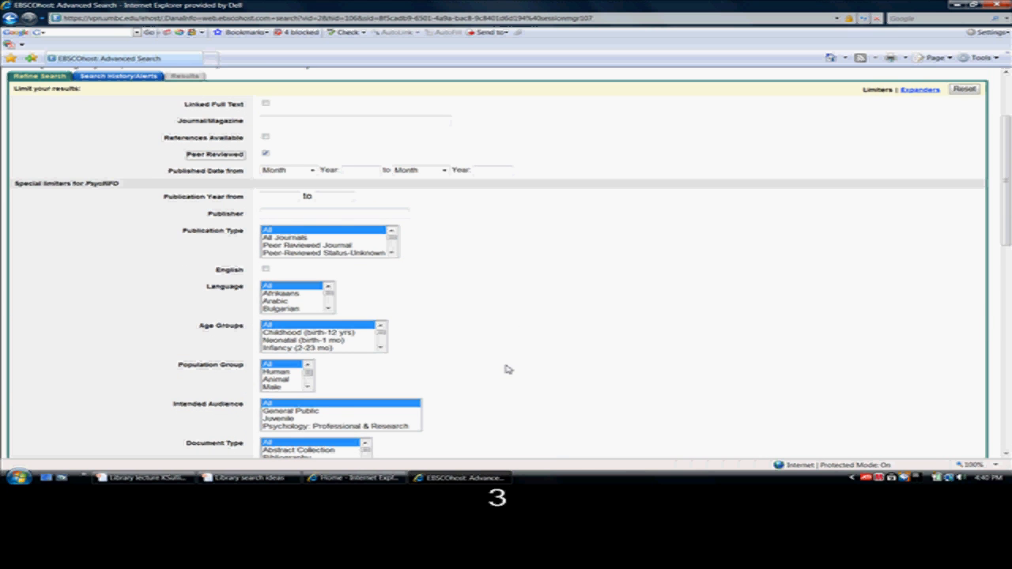
pyautogui.scroll(3, 507, 370)
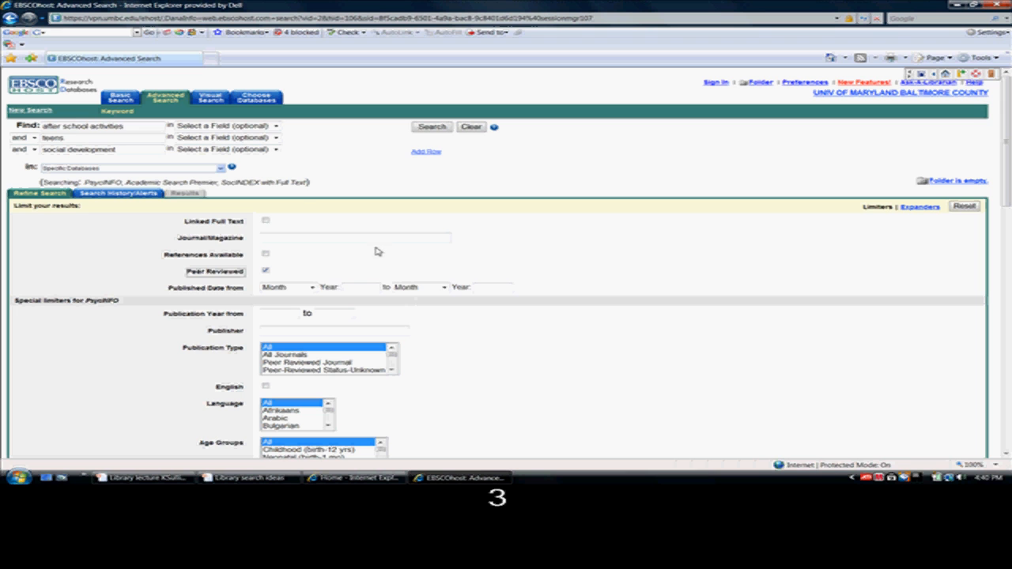
pyautogui.click(432, 126)
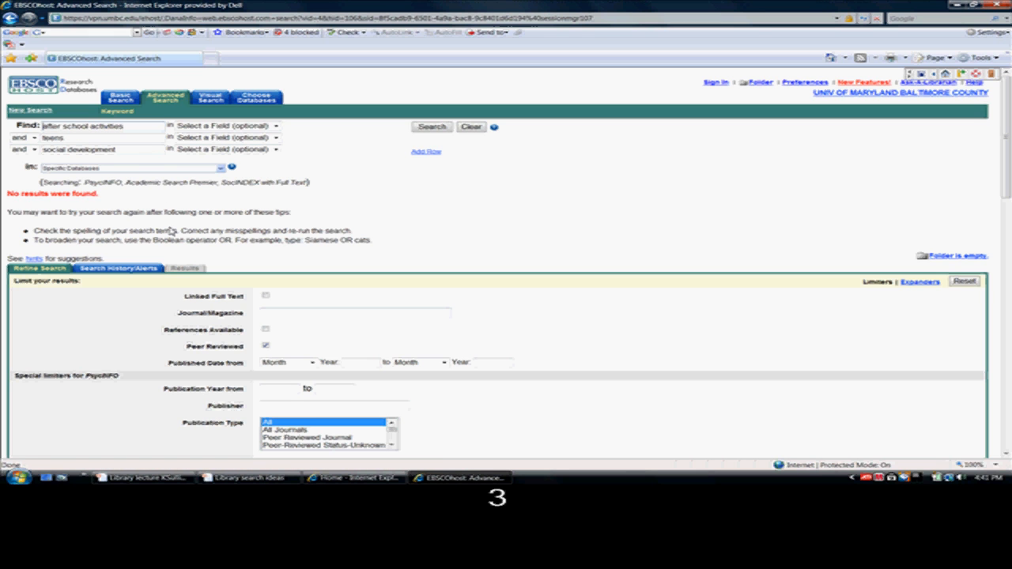
# Broaden the first search term to "(after school activities or extra curricular or school programs)".
pyautogui.click(89, 128)
pyautogui.press('Right')
pyautogui.press('Right')
pyautogui.press('Right')
pyautogui.press('Right')
pyautogui.press('Right')
pyautogui.press('Right')
pyautogui.press('Right')
pyautogui.press('Right')
pyautogui.press('Right')
pyautogui.press('Right')
pyautogui.press('Right')
pyautogui.press('Right')
pyautogui.press('Right')
pyautogui.press('Right')
pyautogui.press('Right')
pyautogui.press('Right')
pyautogui.press('Right')
pyautogui.press('Right')
pyautogui.press('Right')
pyautogui.press('Right')
pyautogui.press('Right')
pyautogui.write('or extra curricular')
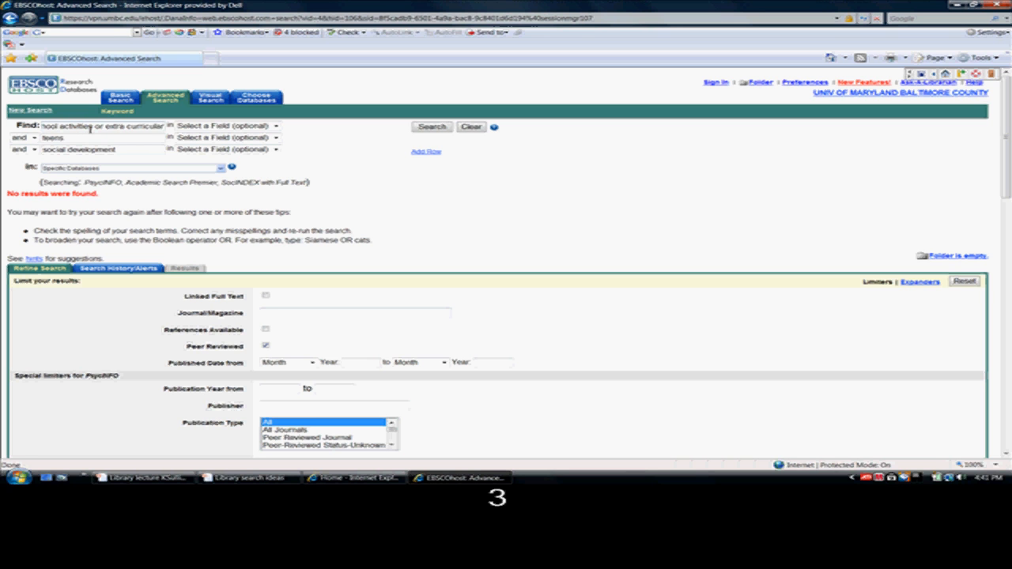
pyautogui.write(' o')
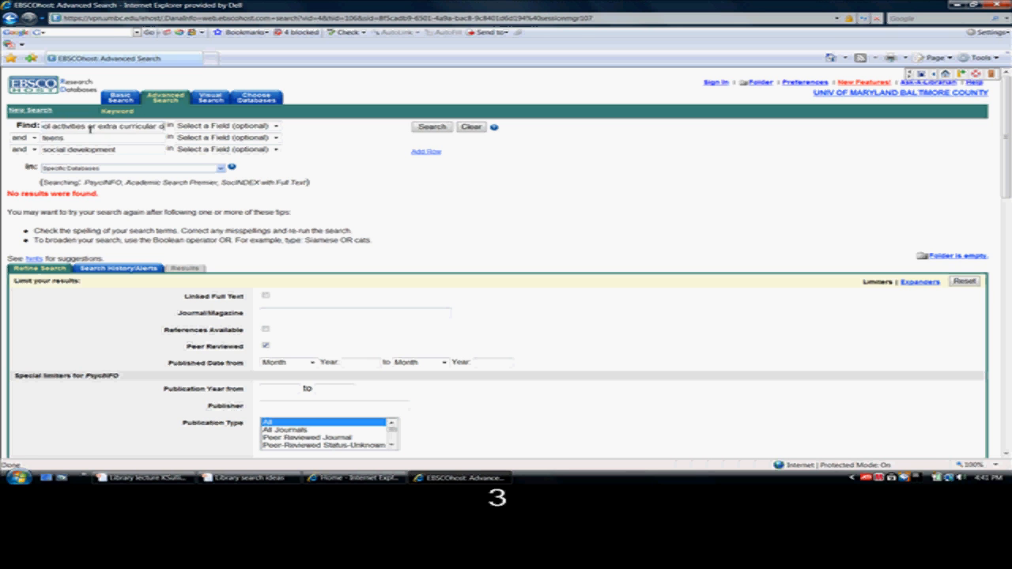
pyautogui.write('r school programs)')
# Change the second search term to "(teen* or adolescen*)" to include truncated word forms.
pyautogui.click(45, 138)
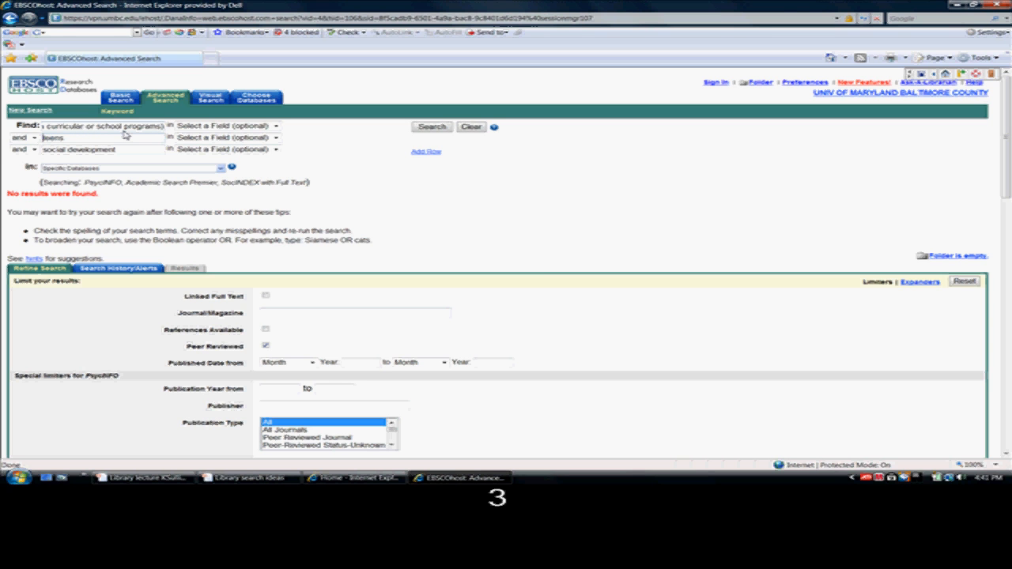
pyautogui.write('(')
pyautogui.press('Right')
pyautogui.press('Right')
pyautogui.press('Right')
pyautogui.press('Right')
pyautogui.press('Right')
pyautogui.press('BackSpace')
pyautogui.write('* or adoles')
pyautogui.press('BackSpace')
pyautogui.press('BackSpace')
pyautogui.write('es')
pyautogui.write('cen')
pyautogui.write('* or')
pyautogui.press('BackSpace')
pyautogui.press('BackSpace')
pyautogui.press('BackSpace')
# Broaden the third search term to "(social development or interpersonal relationships or peer relationships)" and run the search.
pyautogui.click(44, 149)
pyautogui.write('(')
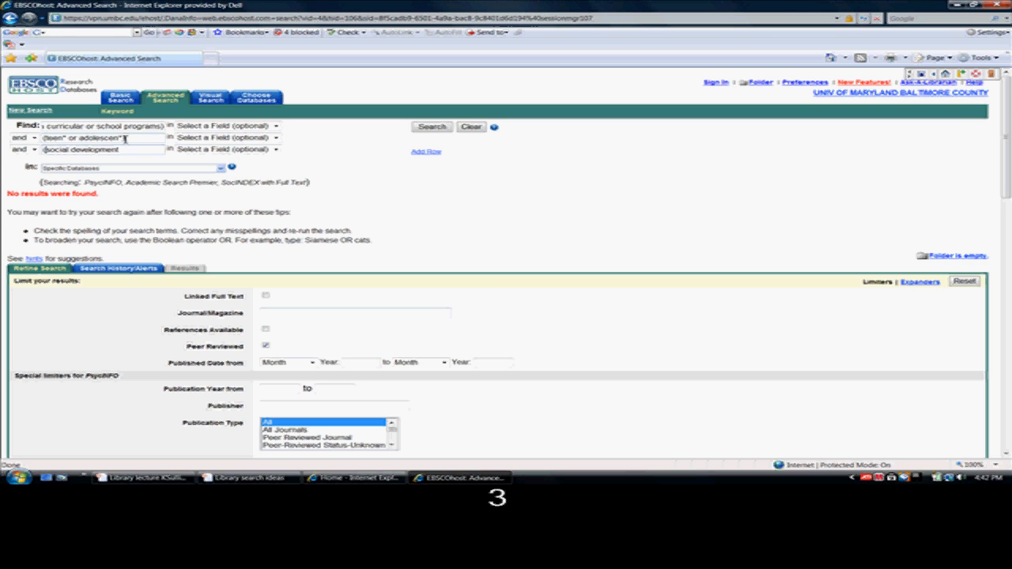
pyautogui.press('Right')
pyautogui.press('Right')
pyautogui.press('Right')
pyautogui.press('Right')
pyautogui.press('Right')
pyautogui.press('Right')
pyautogui.press('Right')
pyautogui.write('or interpersona')
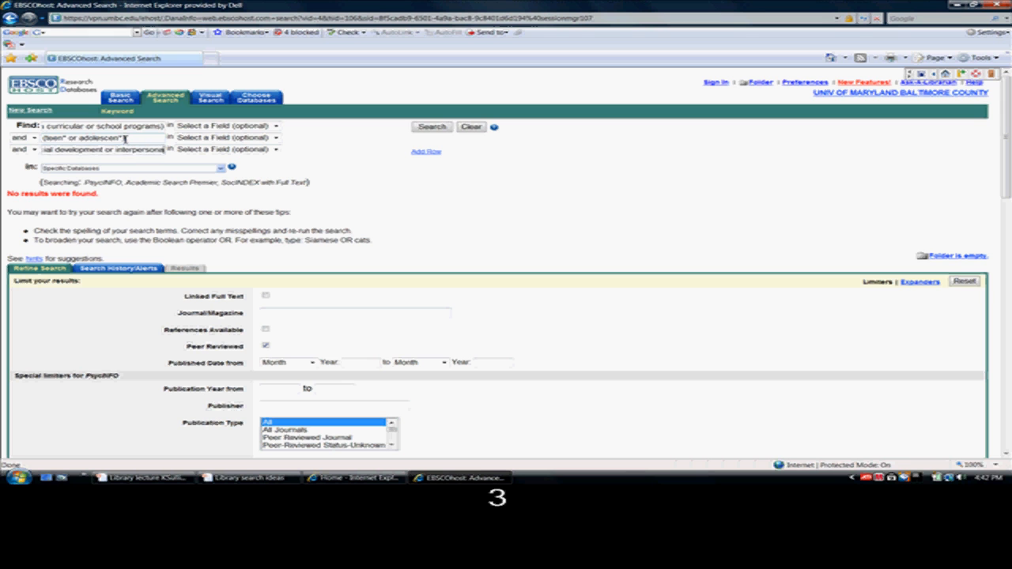
pyautogui.write('l relationships o')
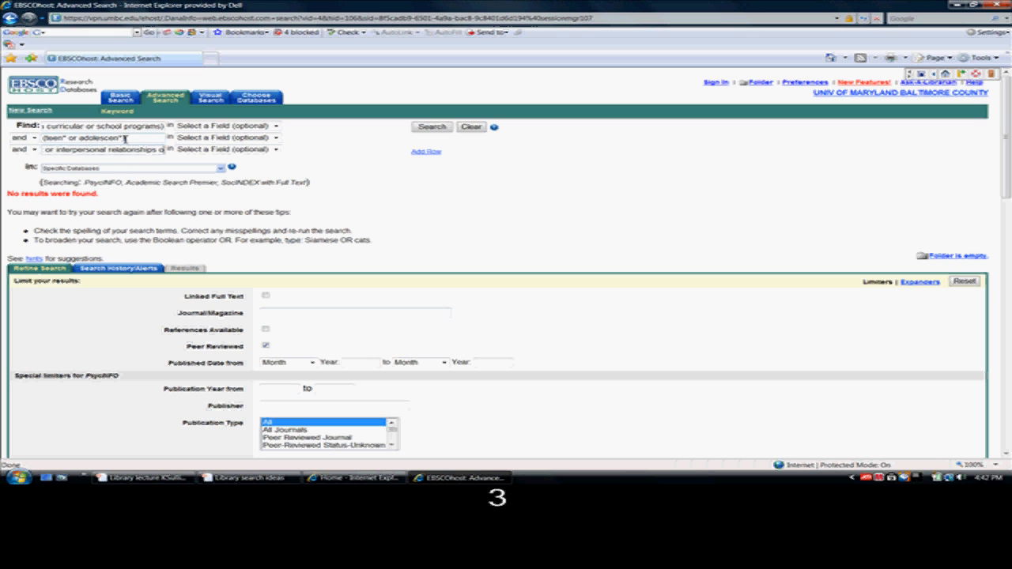
pyautogui.write('r peer relationships)')
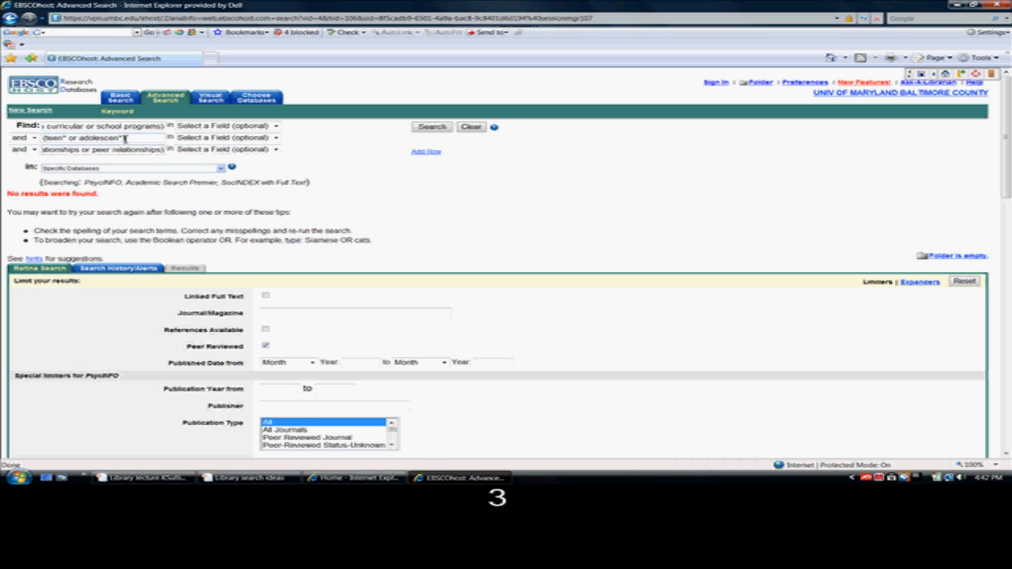
pyautogui.click(434, 128)
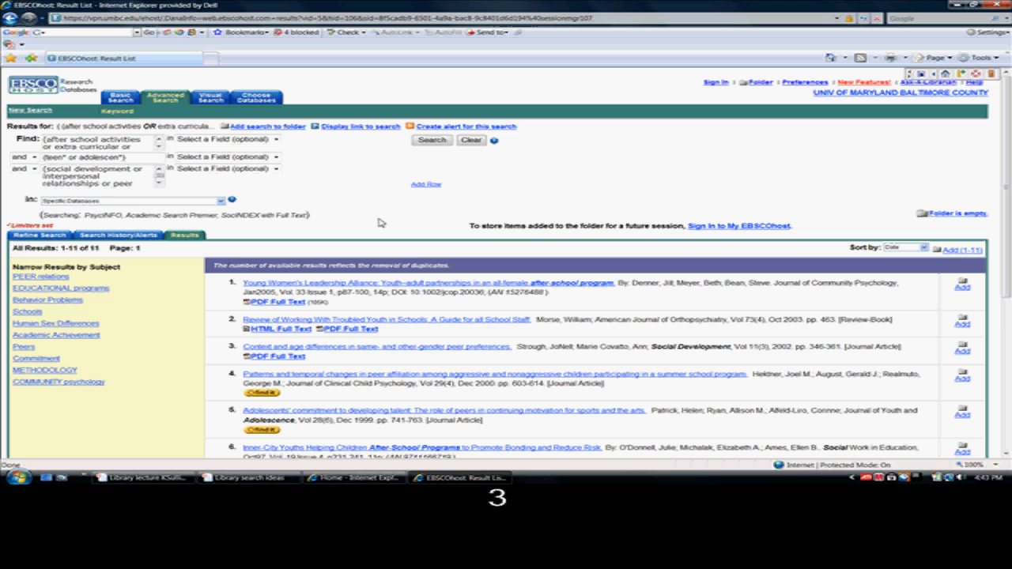
pyautogui.scroll(-1, 380, 223)
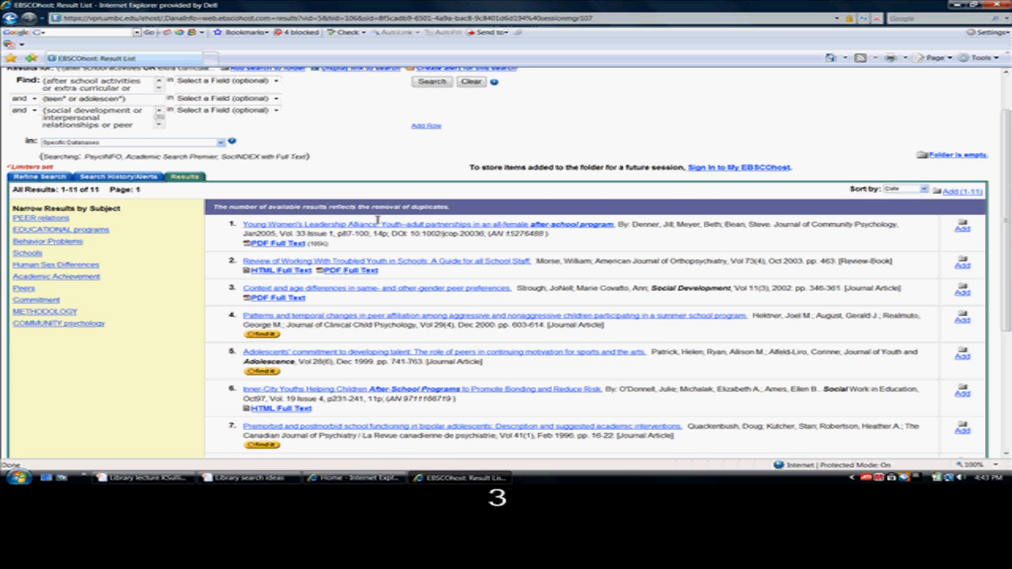
# Examine the result list from the broadened search, including the article entries, full-text links and subject headings for narrowing.
pyautogui.scroll(-1, 378, 221)
pyautogui.scroll(-2, 378, 220)
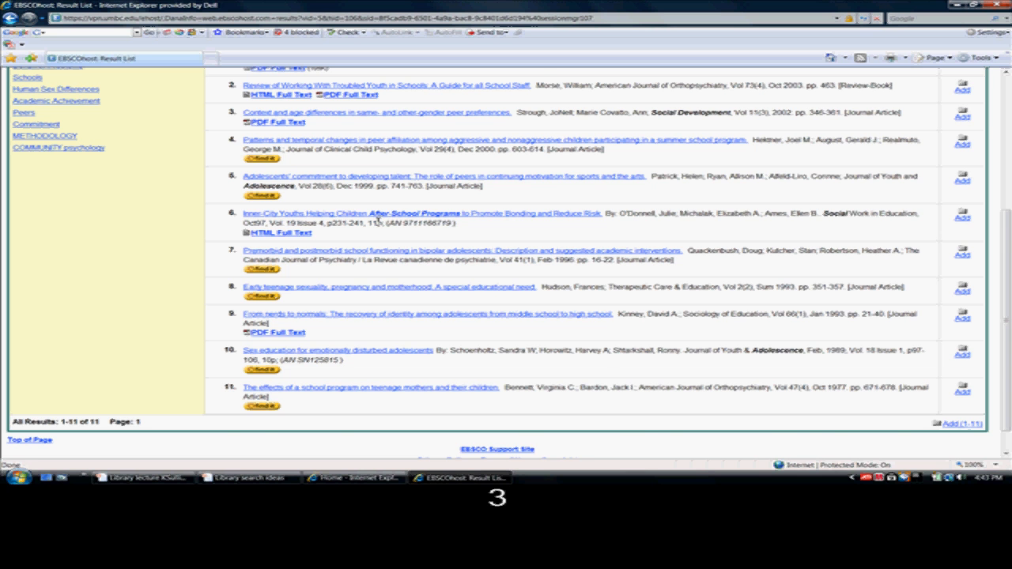
pyautogui.scroll(2, 379, 222)
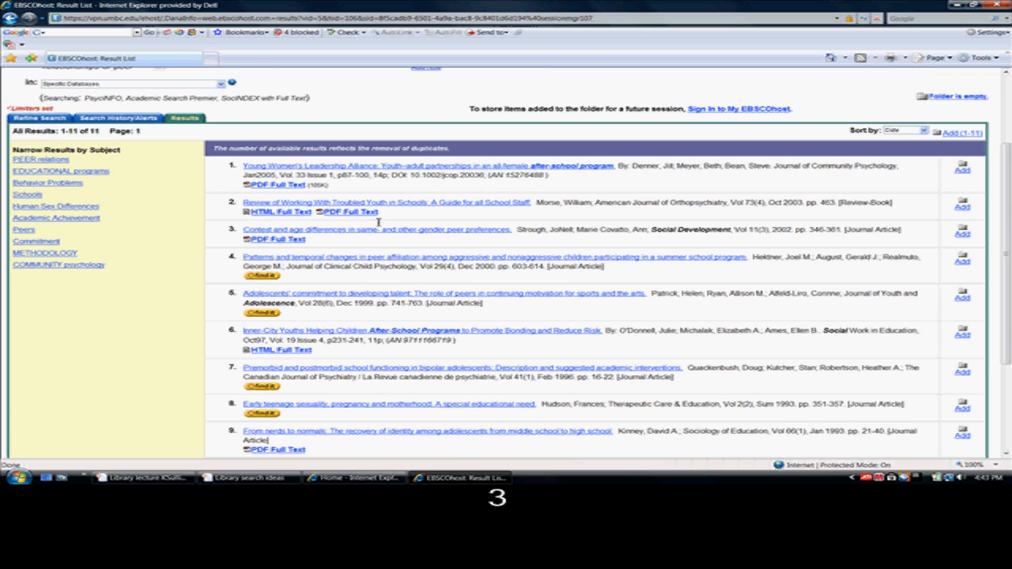
pyautogui.scroll(2, 378, 222)
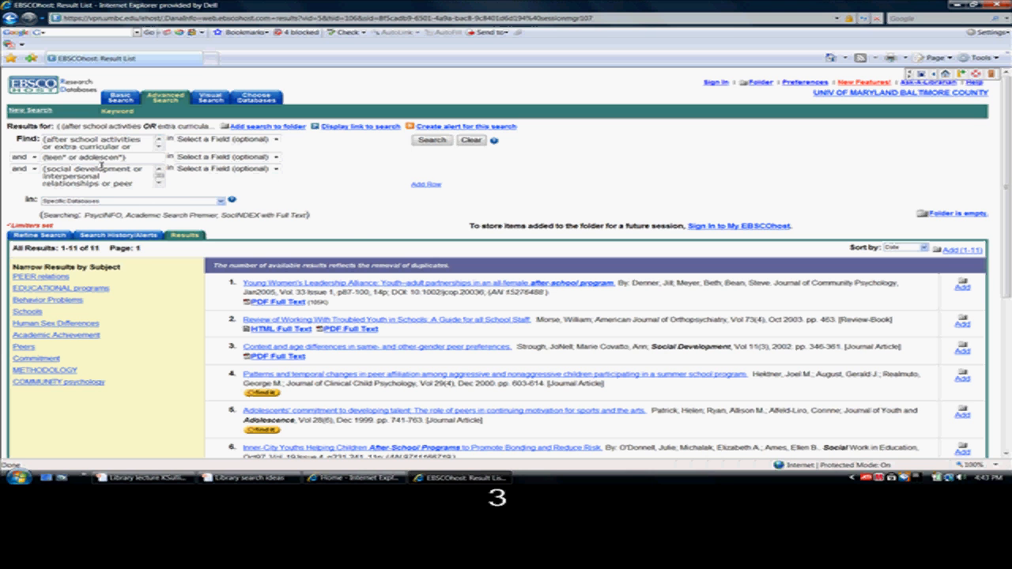
pyautogui.scroll(-2, 352, 233)
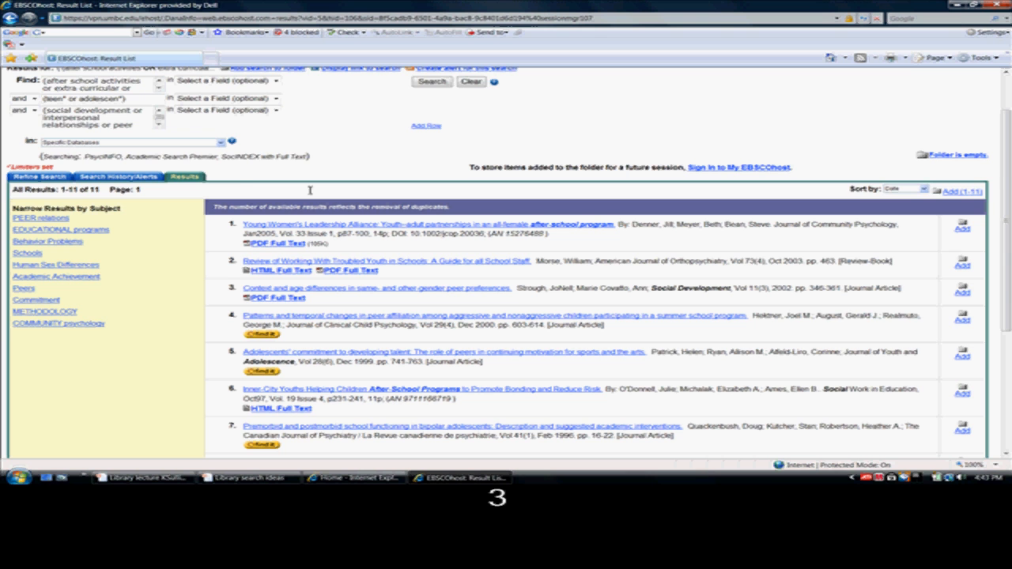
pyautogui.scroll(-3, 342, 266)
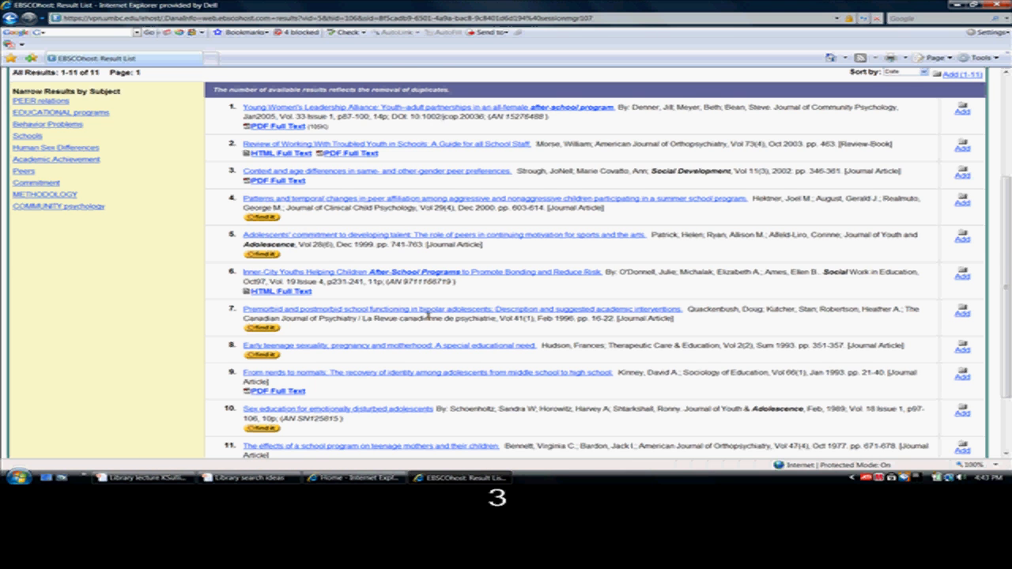
pyautogui.scroll(2, 99, 126)
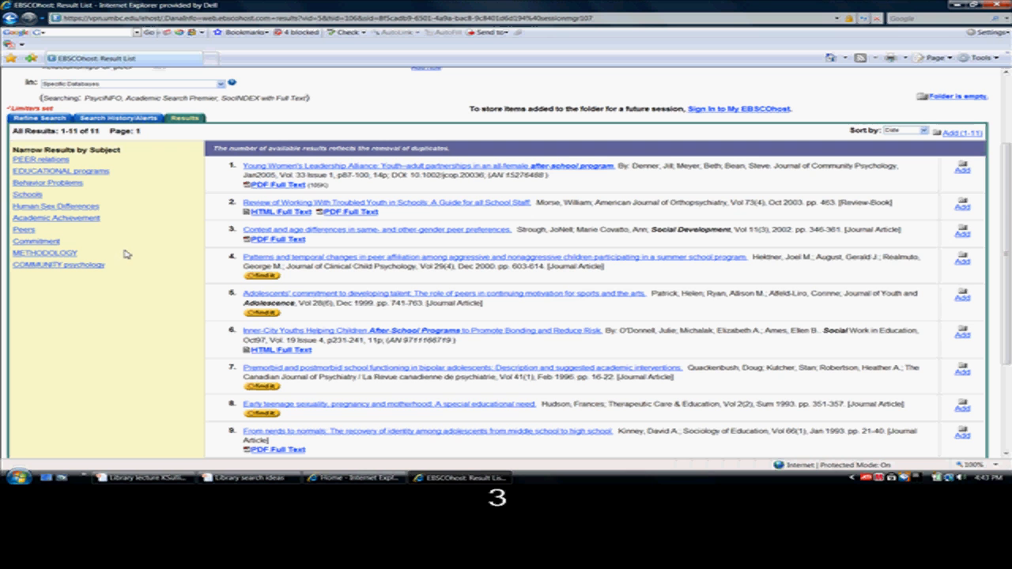
pyautogui.scroll(1, 126, 255)
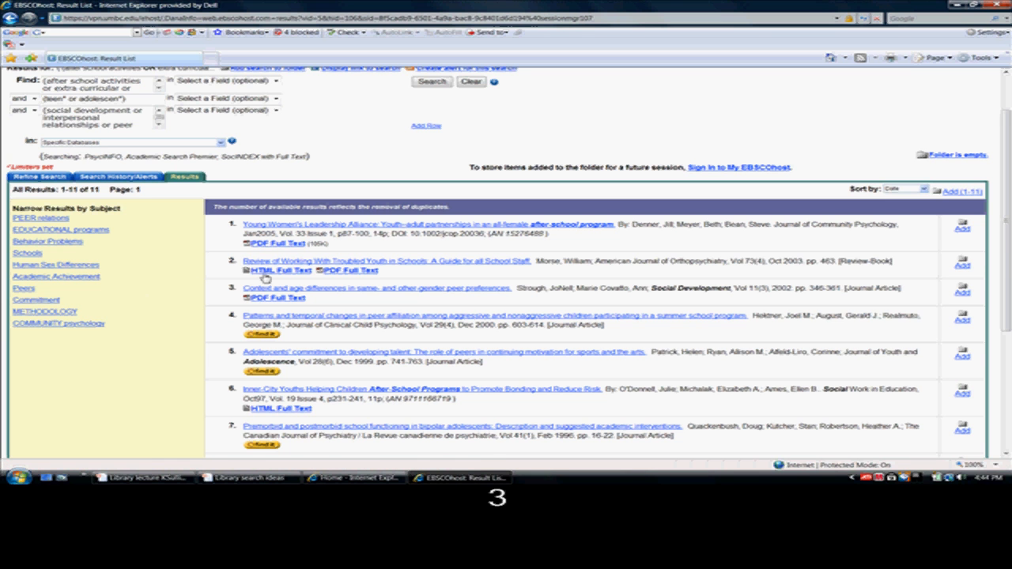
# Open the detailed record of the article "Young Women's Leadership Alliance: Youth–adult partnerships in an all-female after-school program".
pyautogui.click(357, 228)
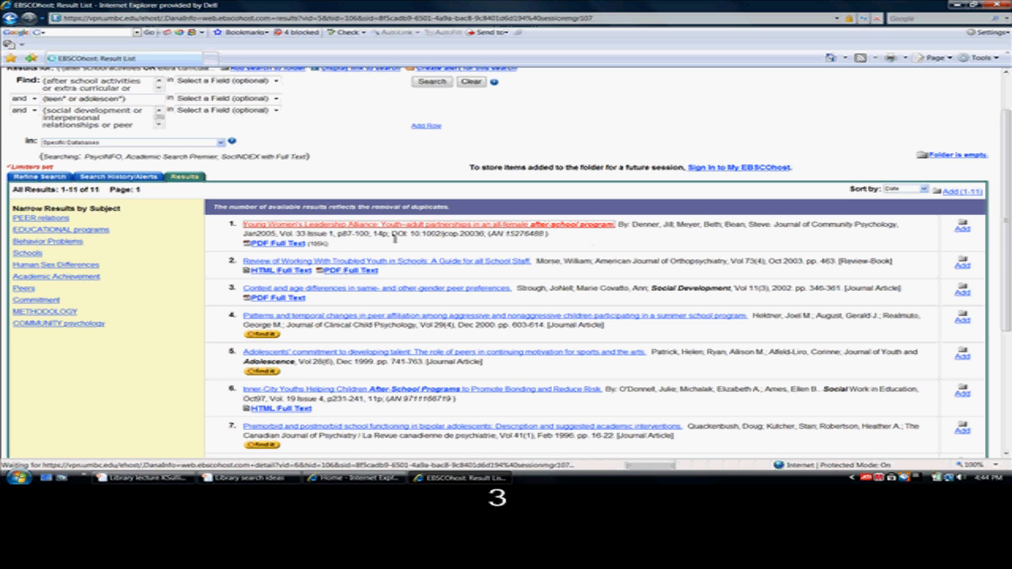